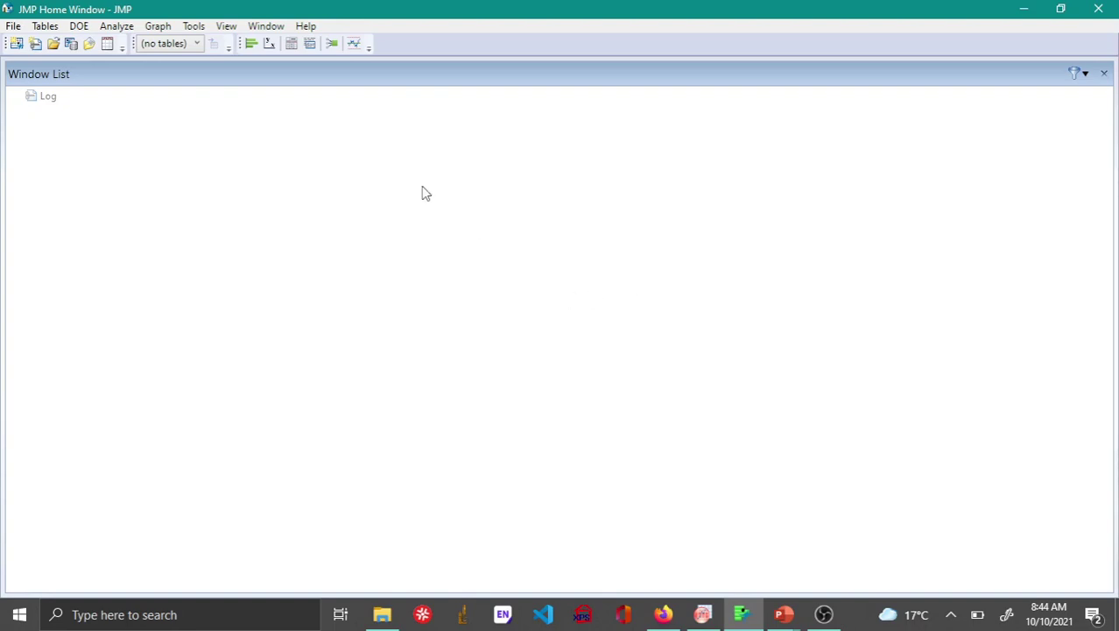
- Start a new DOE Custom Design and reposition its window
click(79, 27)
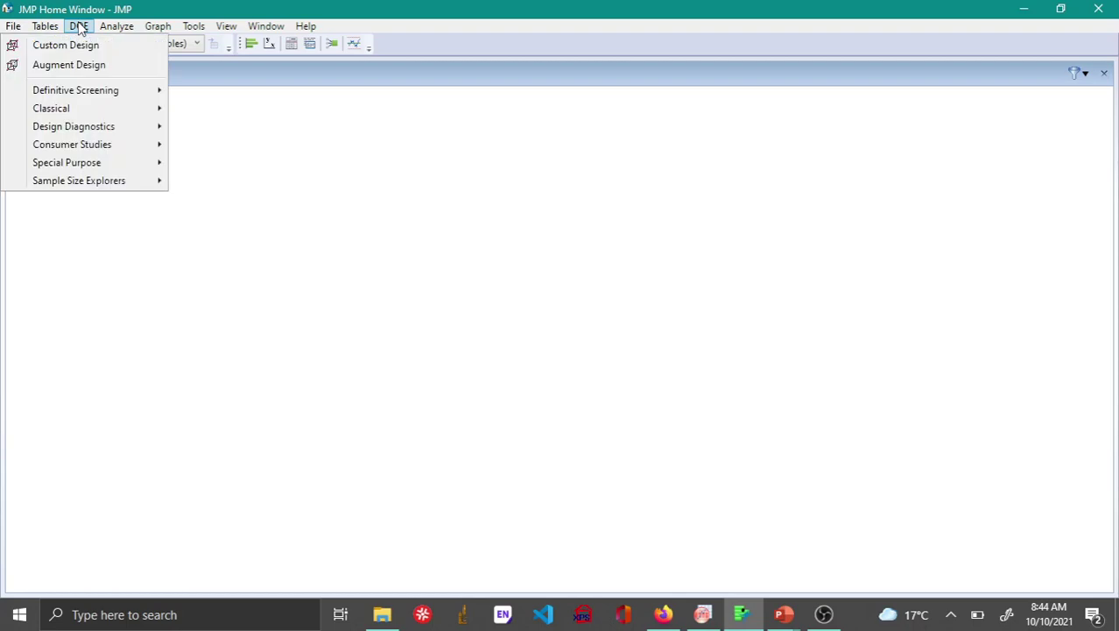
click(110, 44)
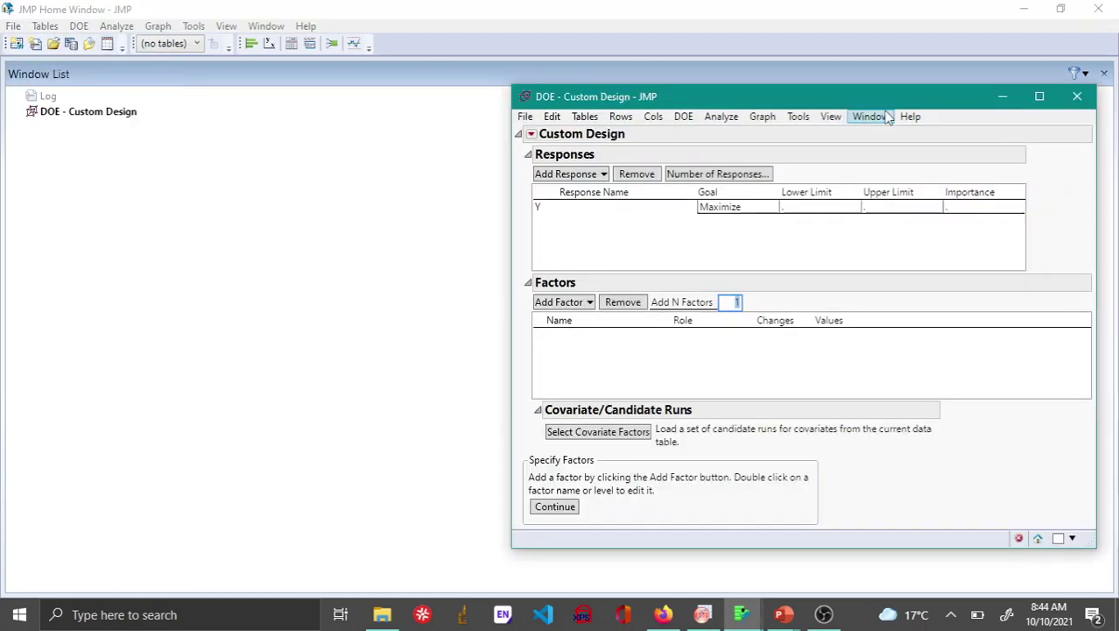
drag(890, 105, 754, 53)
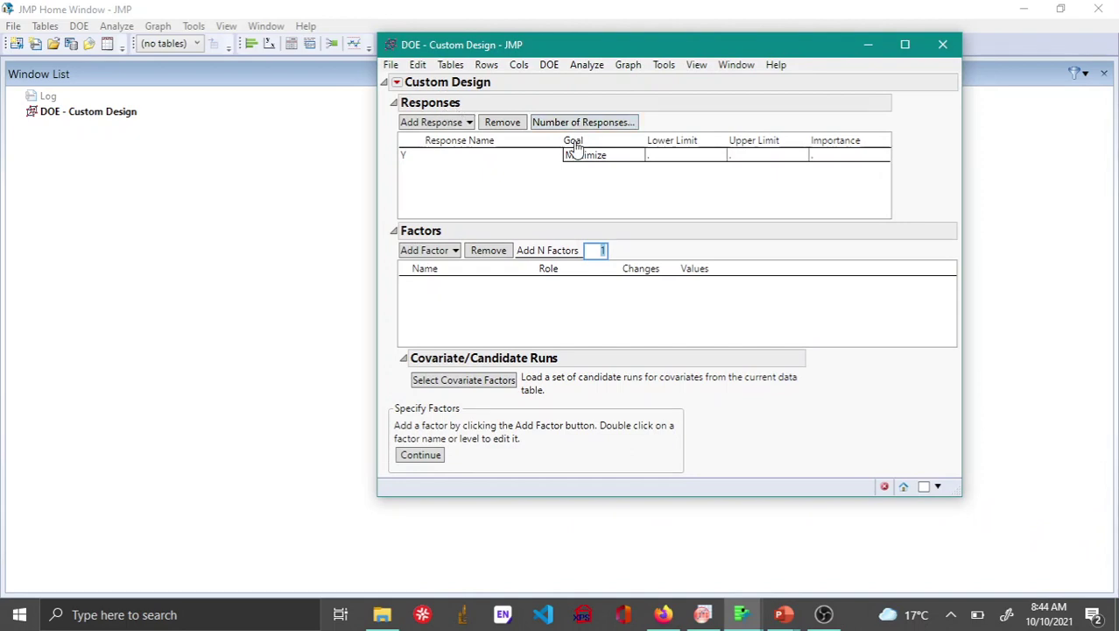
- Rename the default response Y to Thickness
click(438, 161)
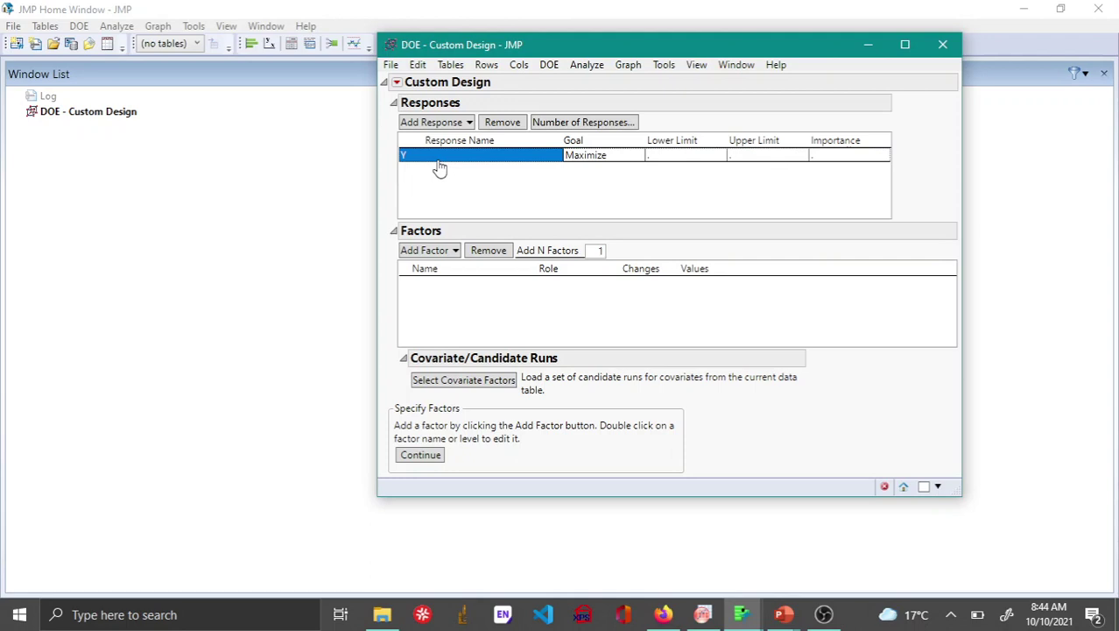
click(439, 161)
text(Th)
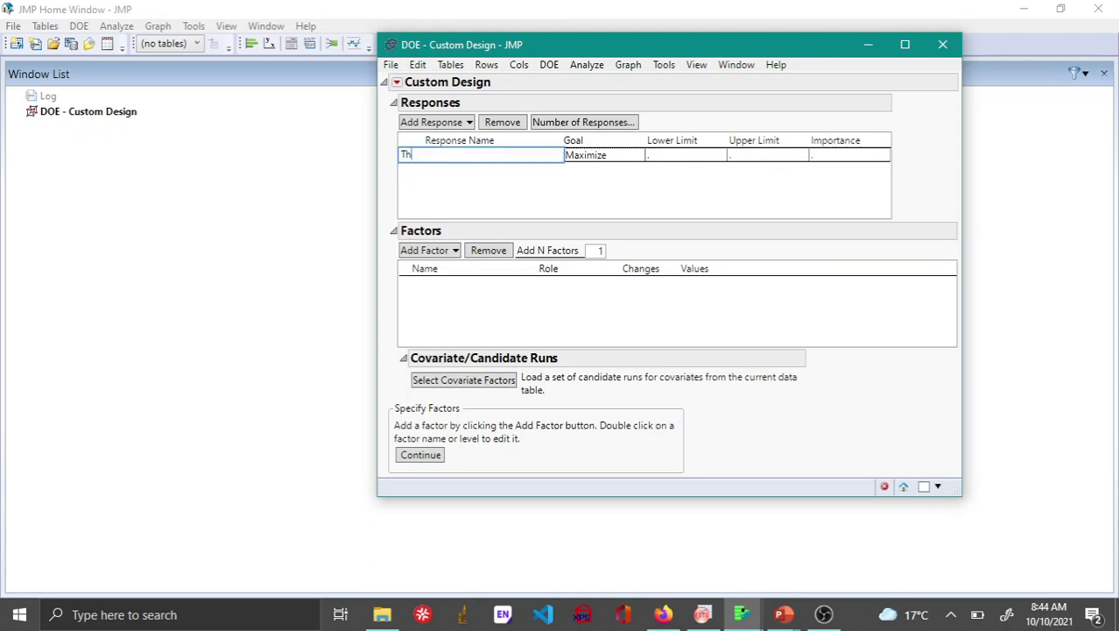
text(ickness)
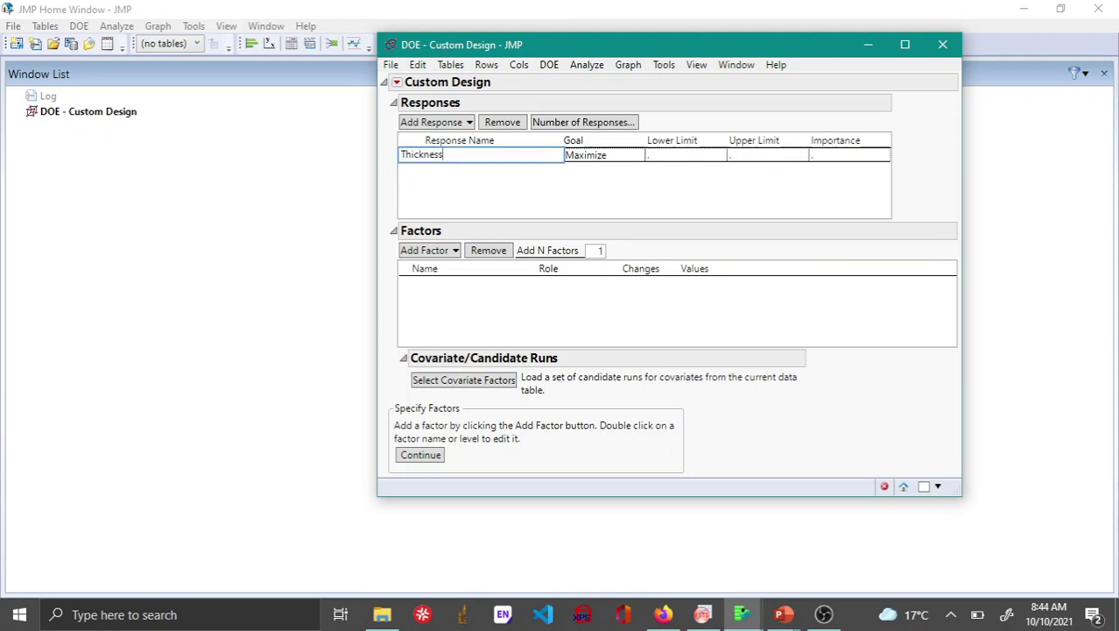
key(Tab)
- Set the Thickness goal to Match Target with lower limit 48 and upper limit 53
click(598, 160)
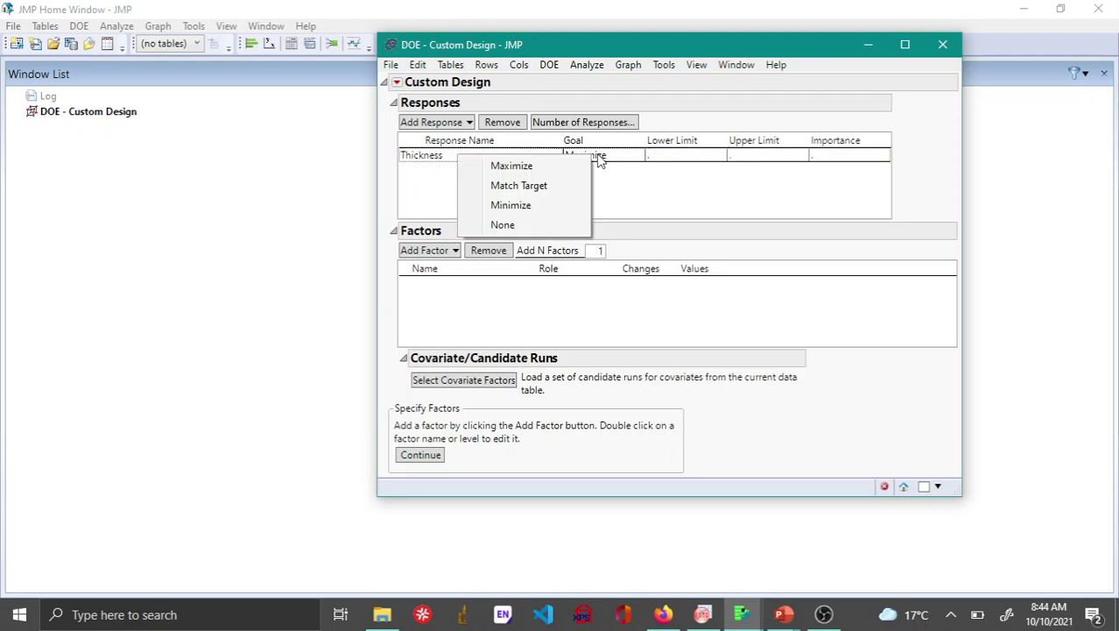
click(565, 186)
click(689, 155)
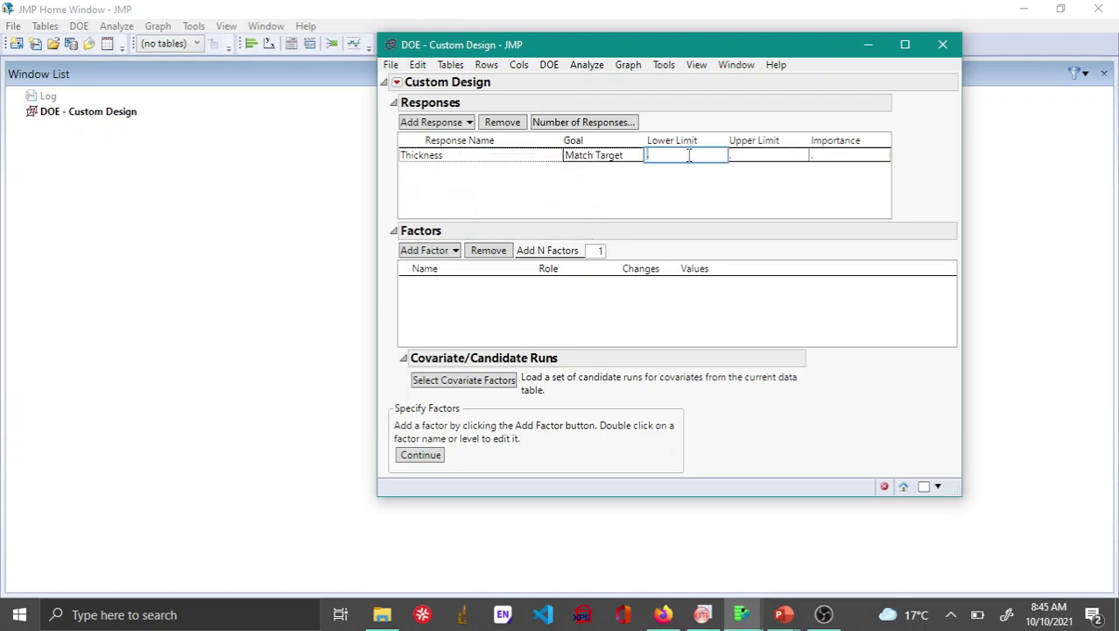
text(48)
key(Tab)
text(53)
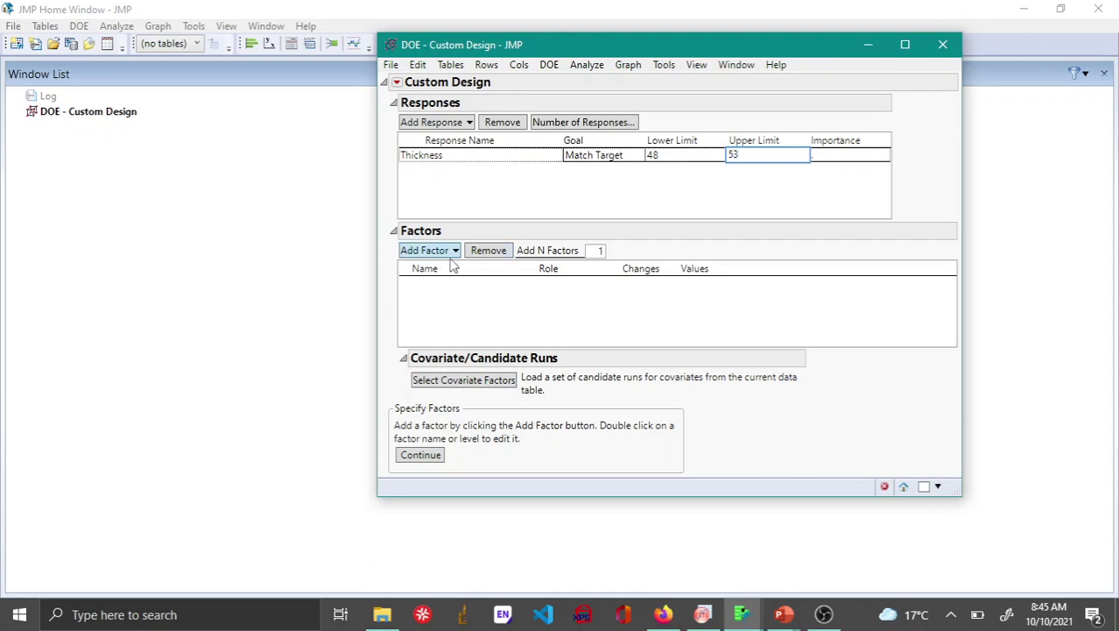
- Add three continuous factors
click(600, 251)
text(3)
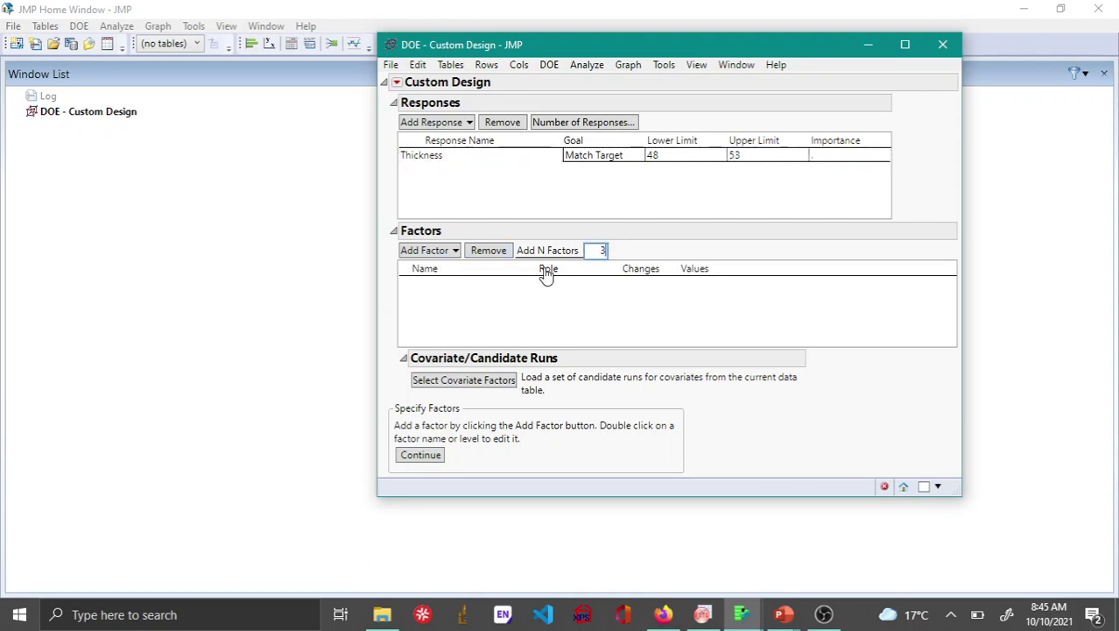
click(442, 251)
click(375, 269)
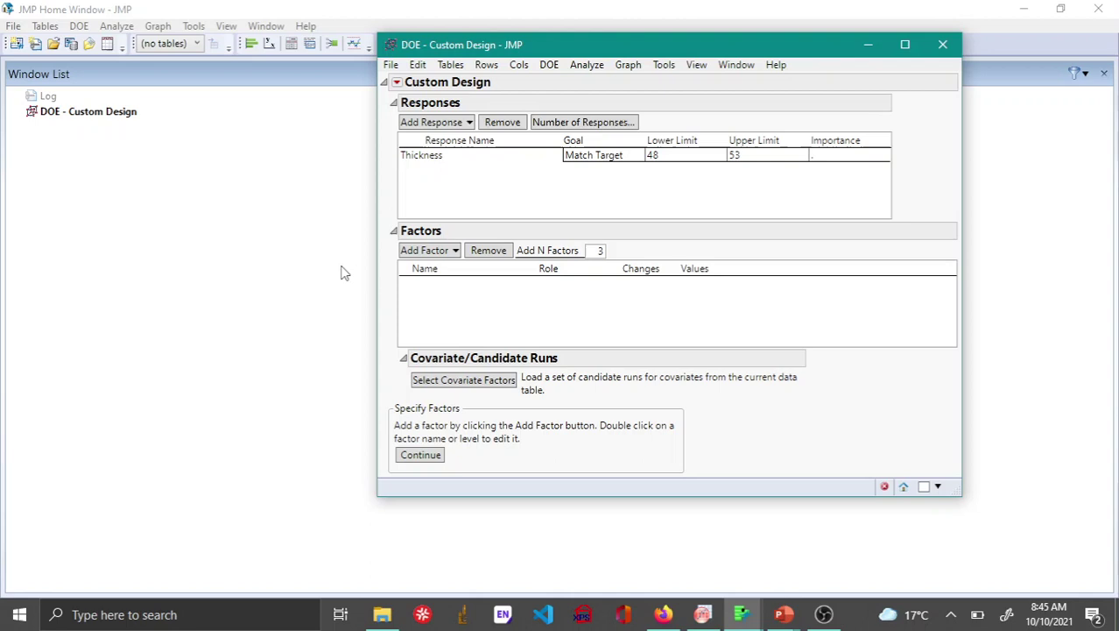
- Name the first factor Speed with values 2000 to 4000
text(Sp)
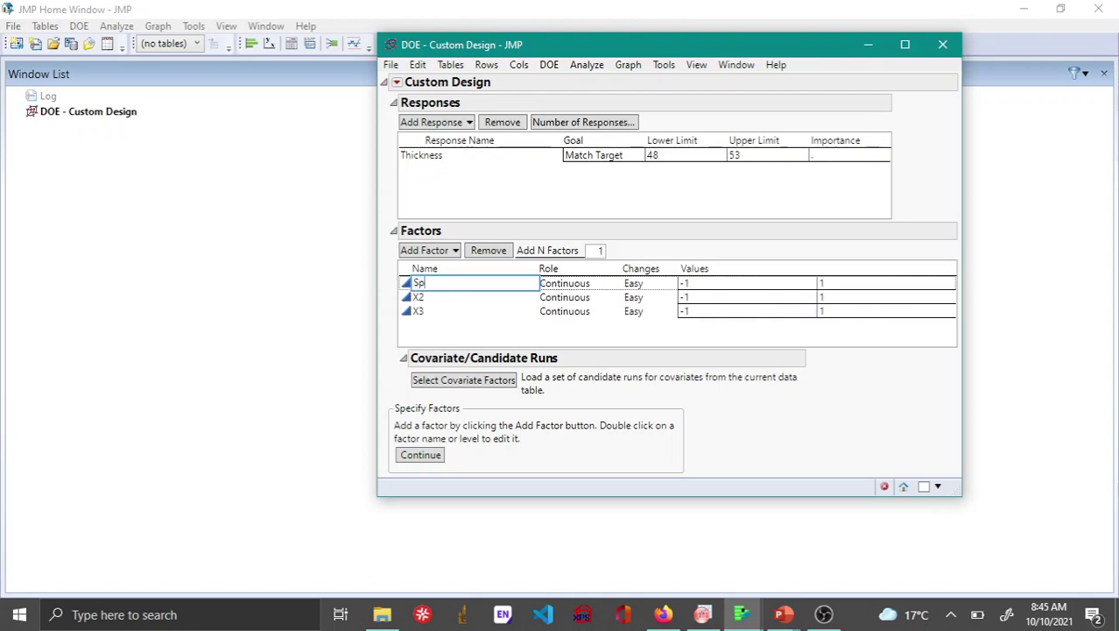
text(eed)
click(714, 283)
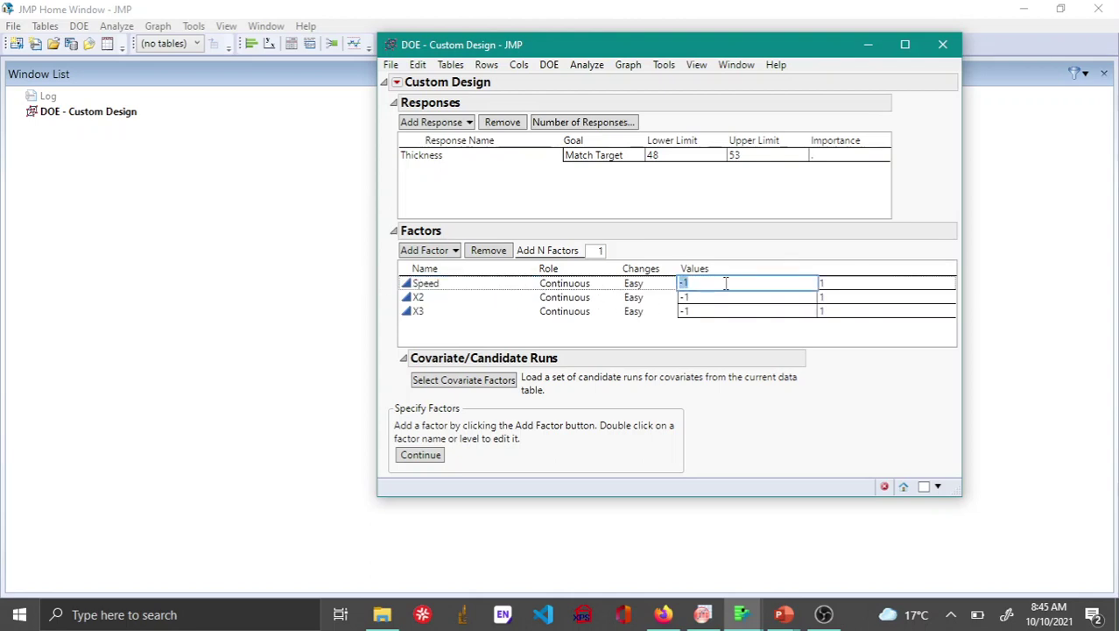
text(2000)
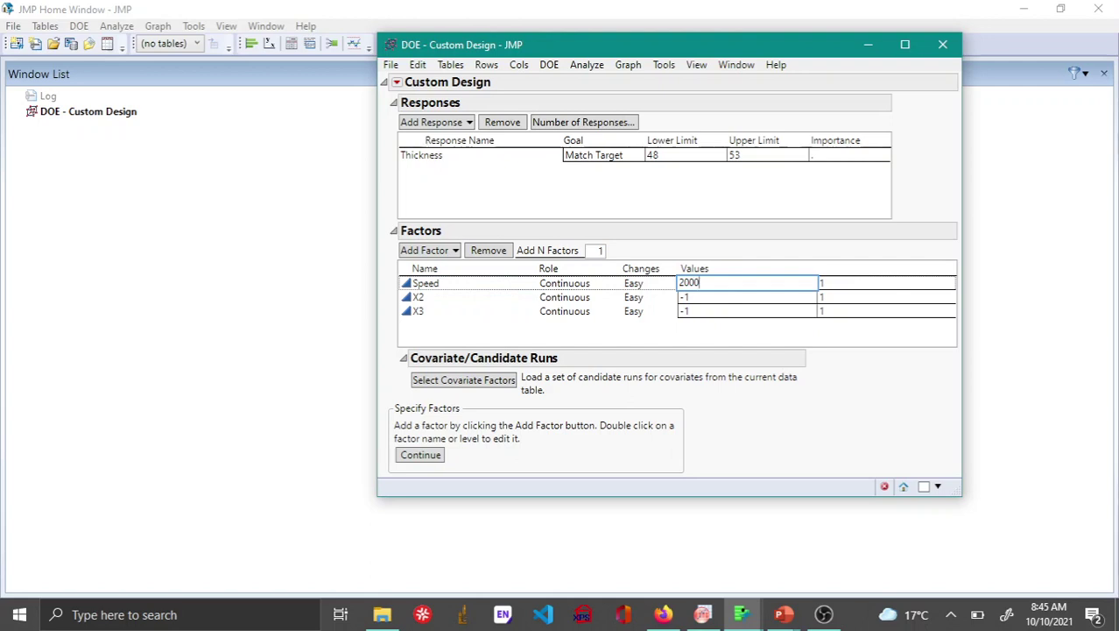
key(Tab)
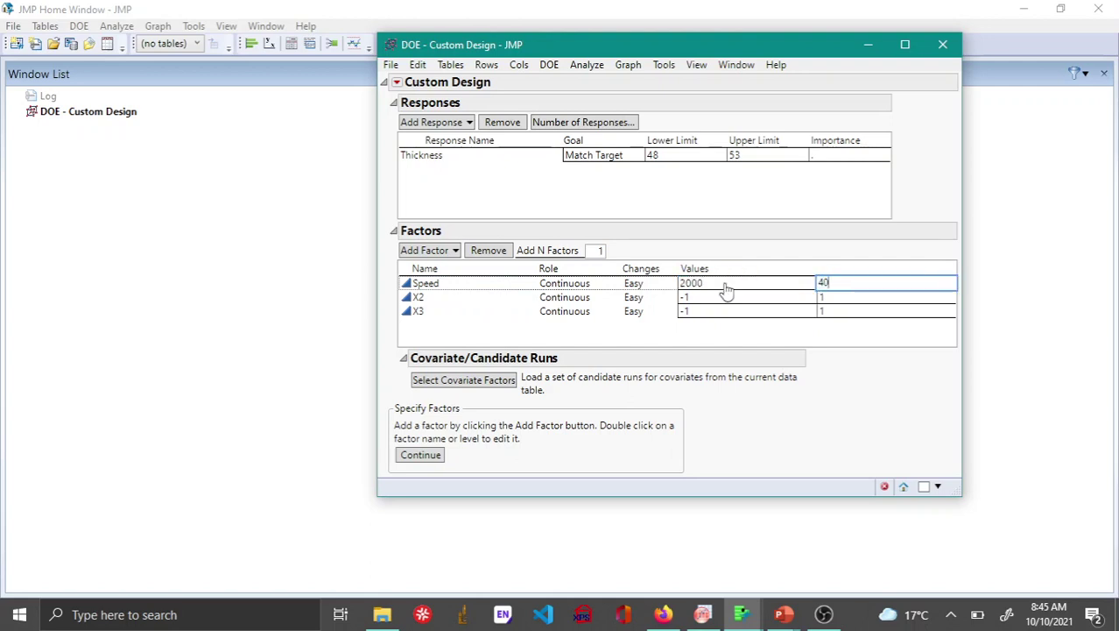
text(4000)
key(Tab)
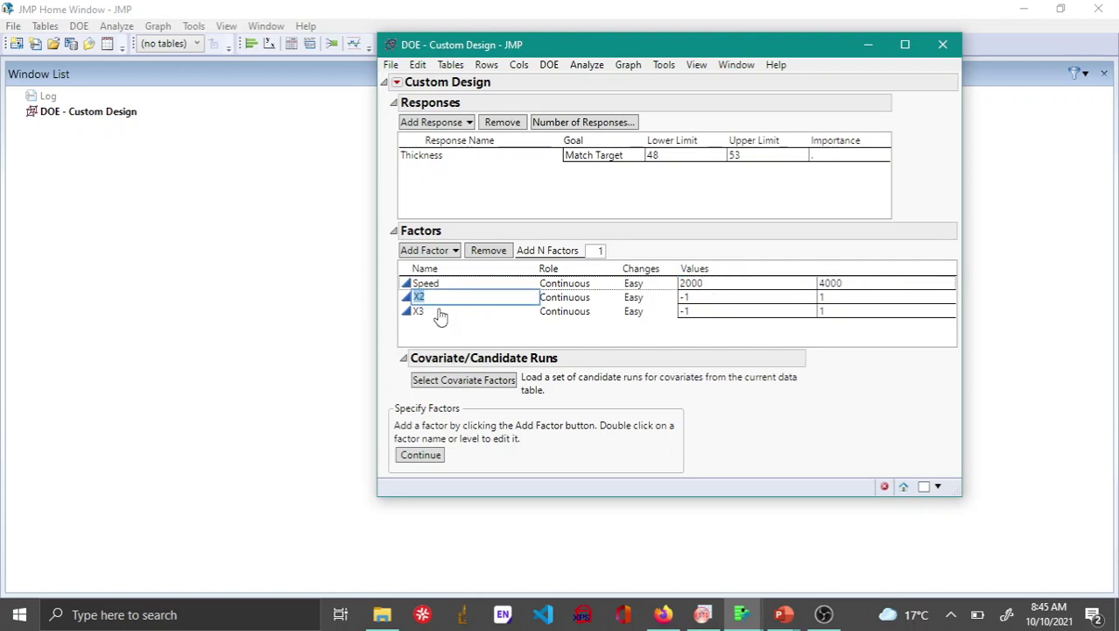
- Name the second factor Concentration with values 1 to 3
text(Concentration)
key(Tab)
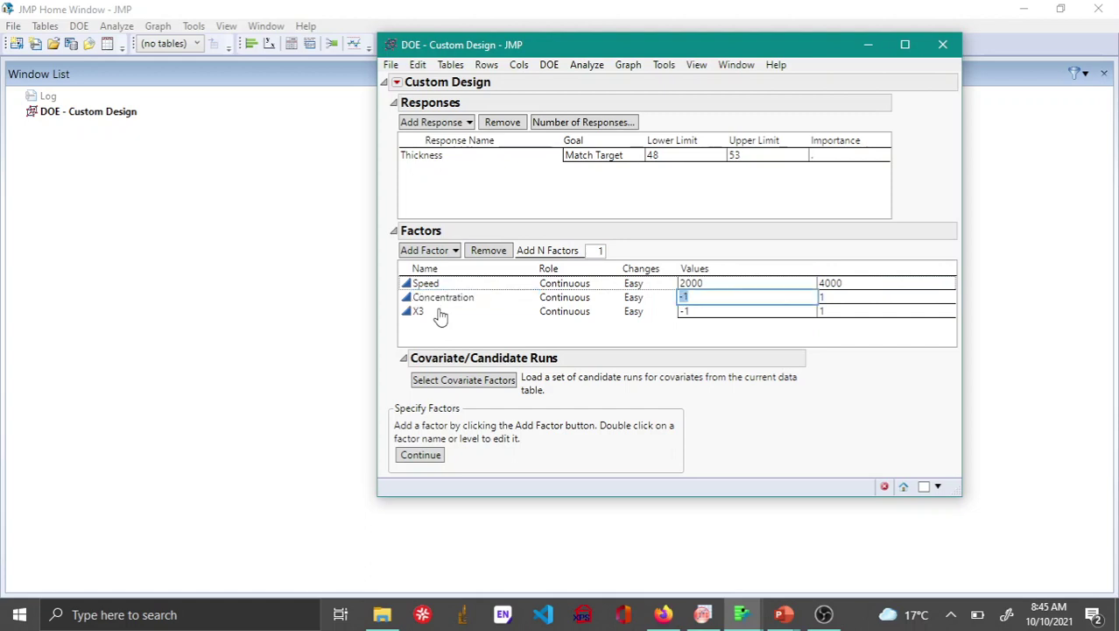
text(1)
key(Tab)
text(3)
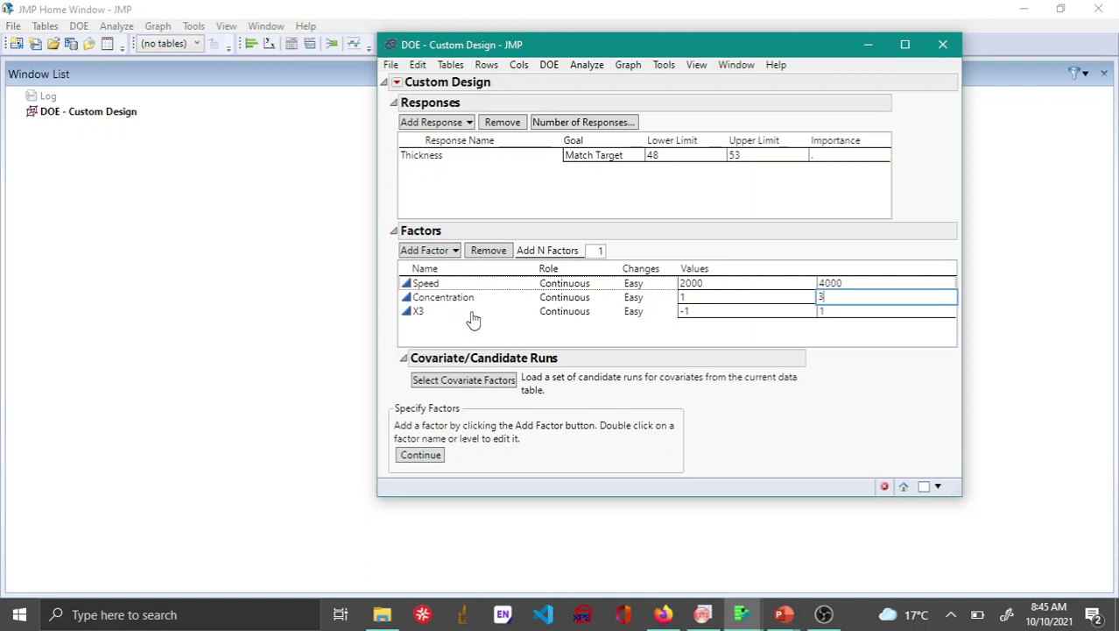
- Rename the third factor X3 to Bake Temp. with values 65 to 95
click(452, 315)
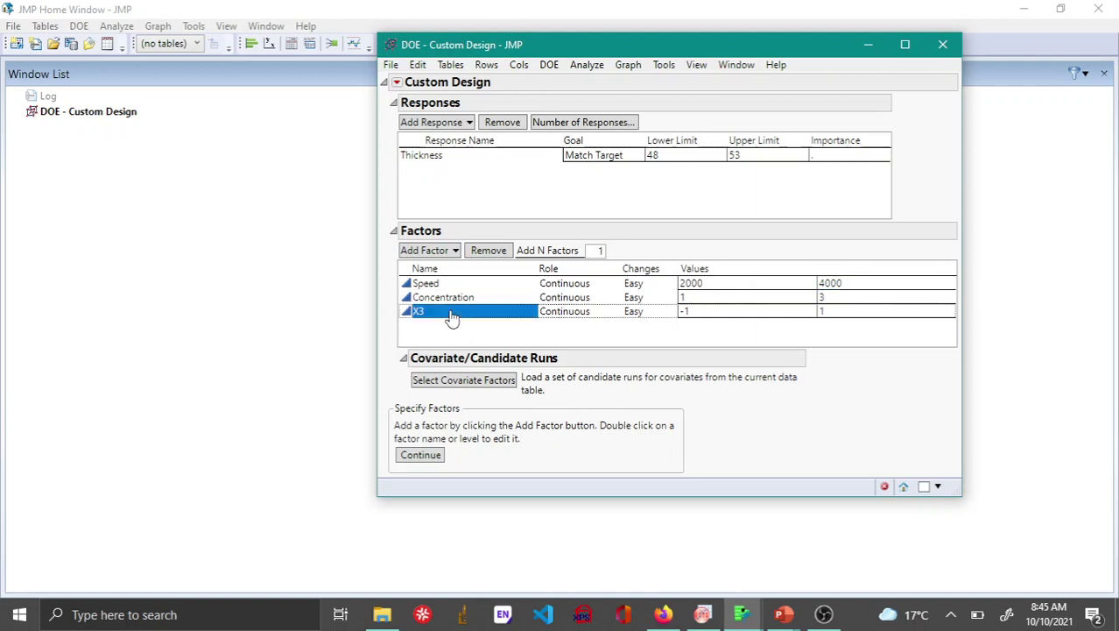
double_click(452, 313)
text(Bake)
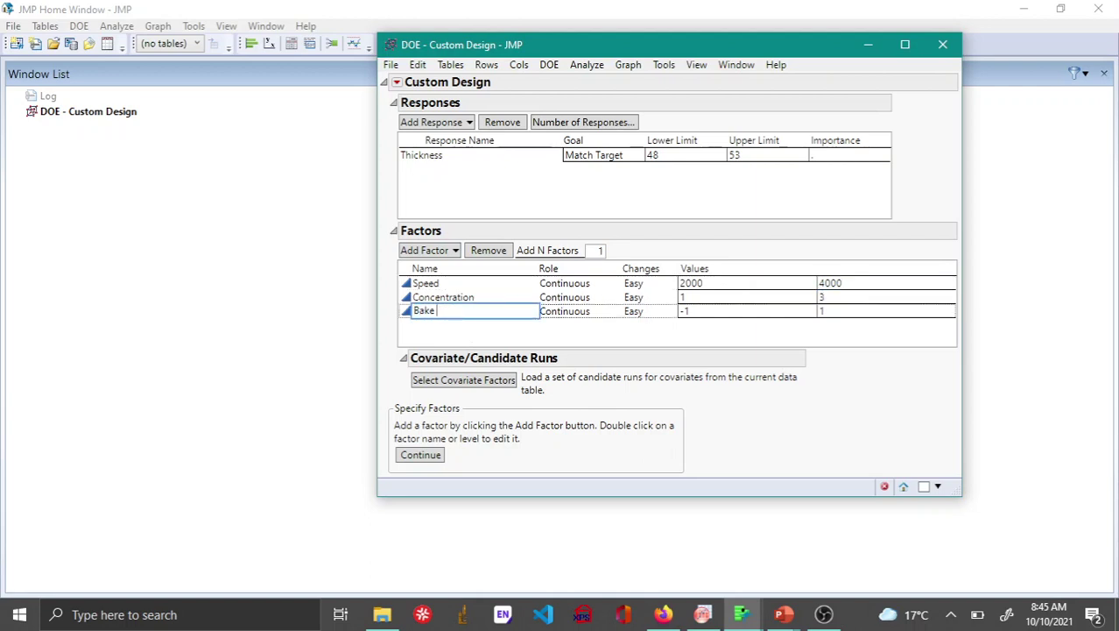
text( Temp)
key(Tab)
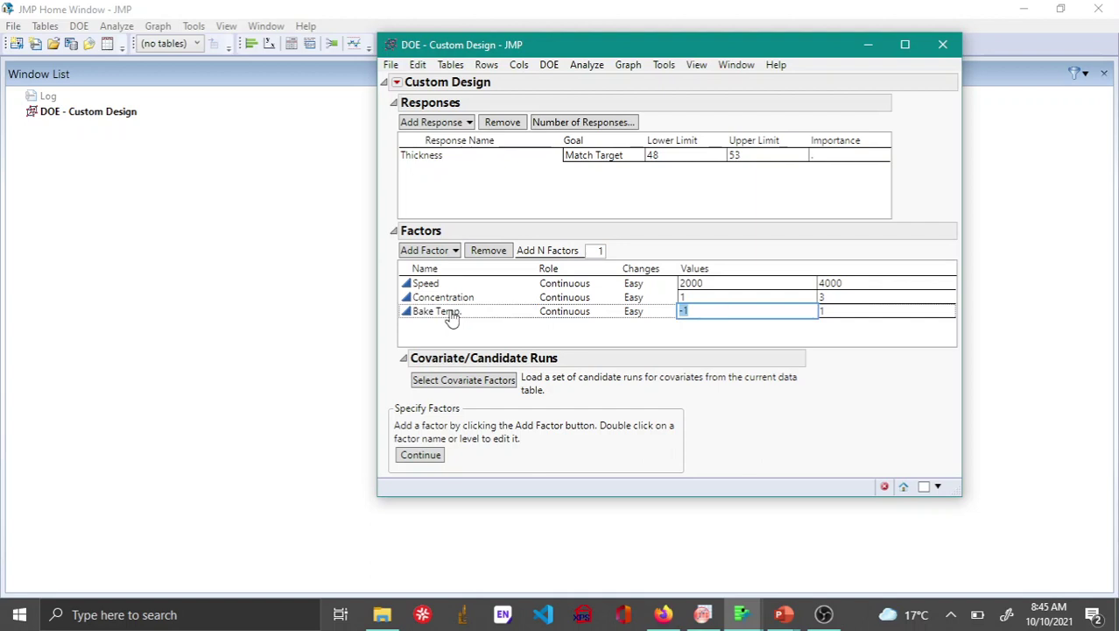
text(65)
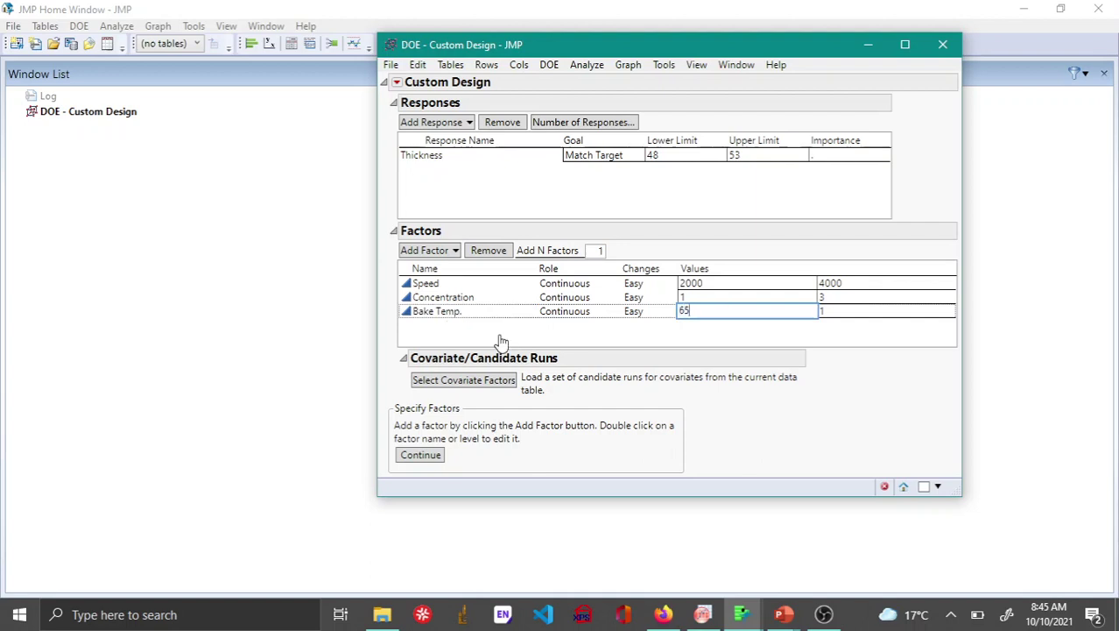
key(Tab)
text(95)
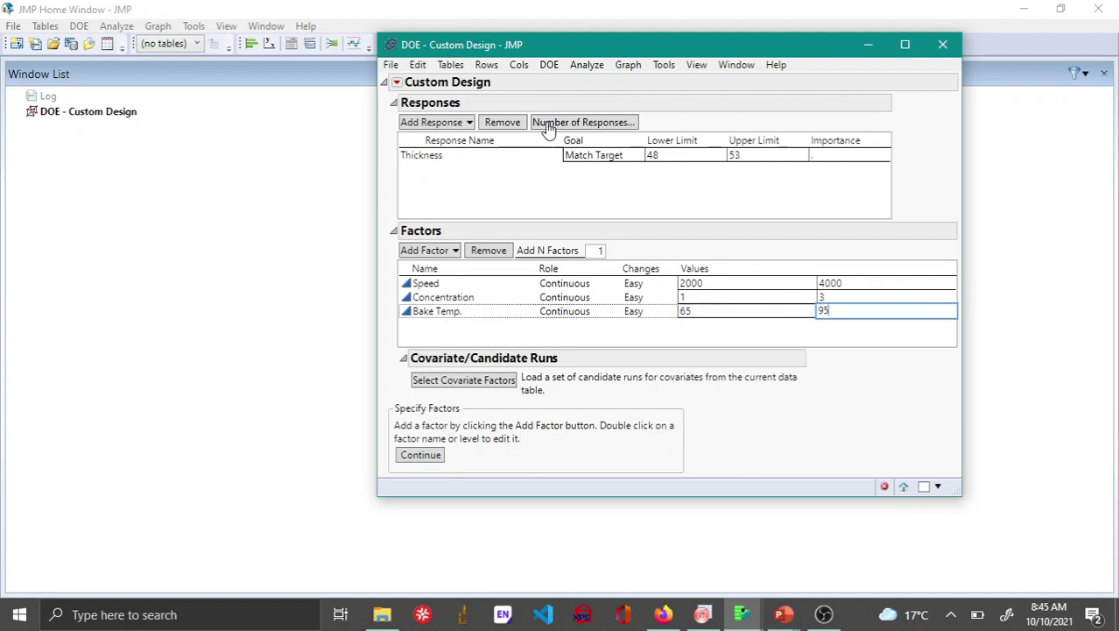
- Continue to the model and add the RSM response surface terms
click(429, 454)
scroll(584, 379, down, 5)
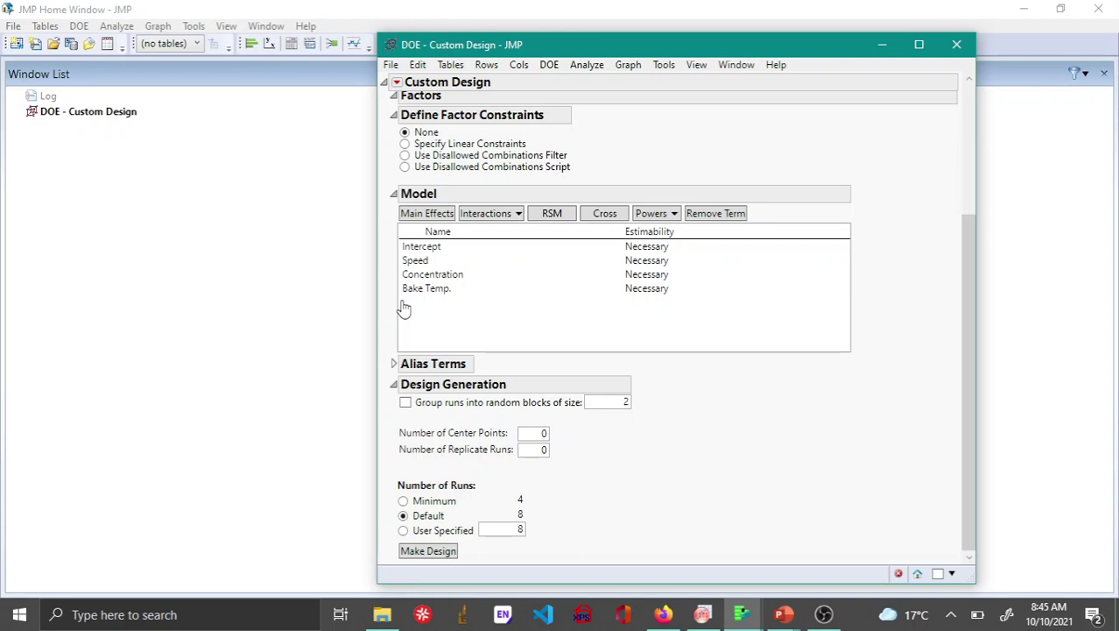
click(542, 221)
- Select the three squared terms and leave their estimability as Necessary
scroll(590, 286, down, 1)
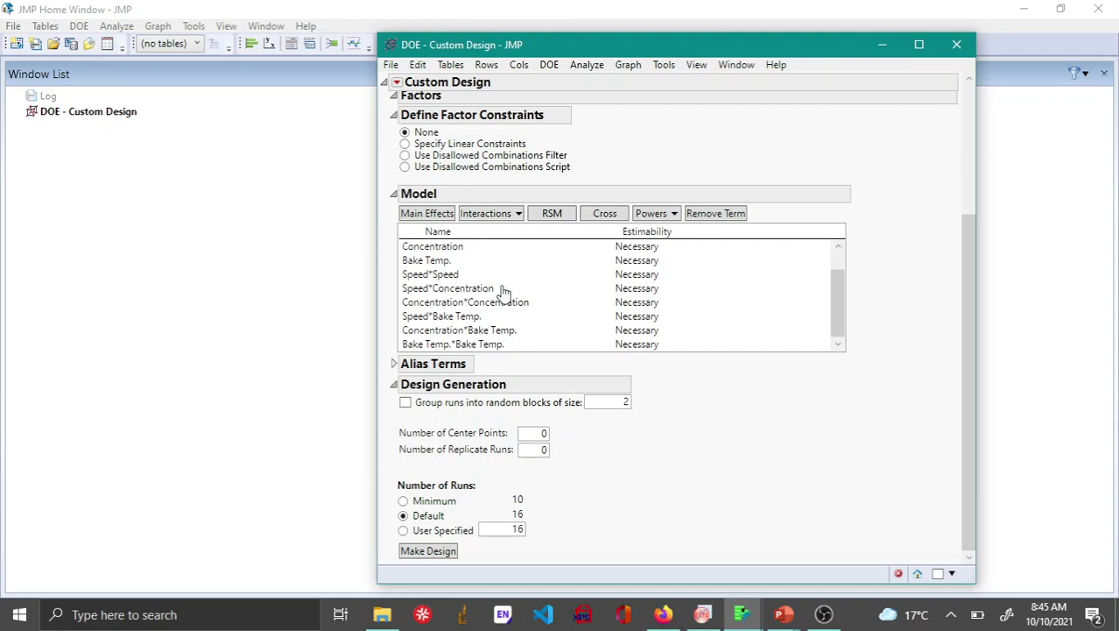
click(438, 275)
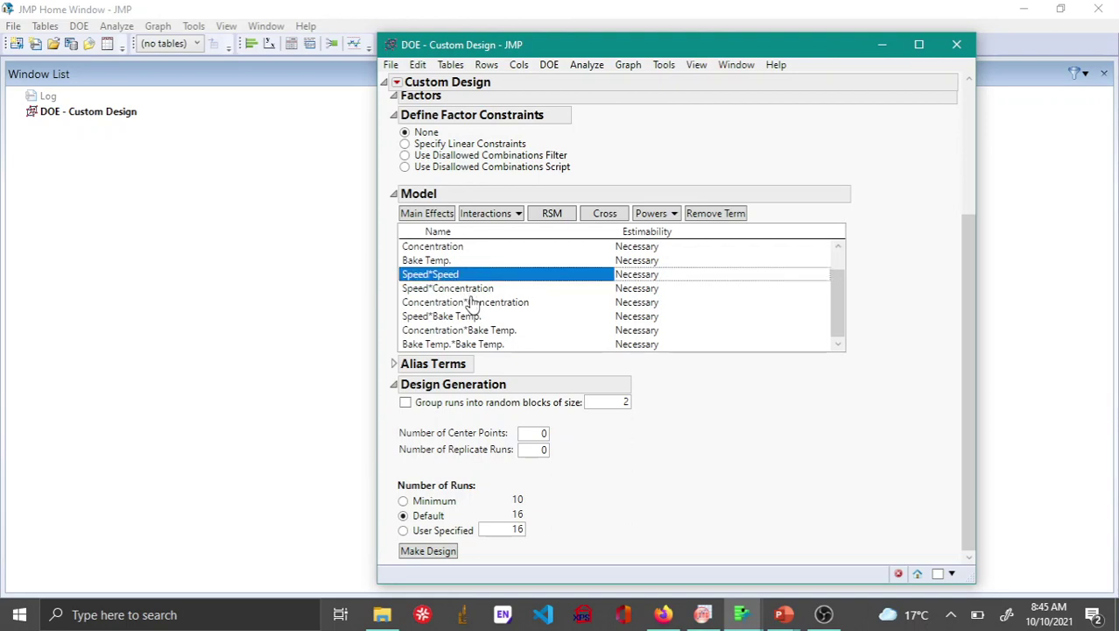
ctrl+click(473, 302)
ctrl+click(464, 344)
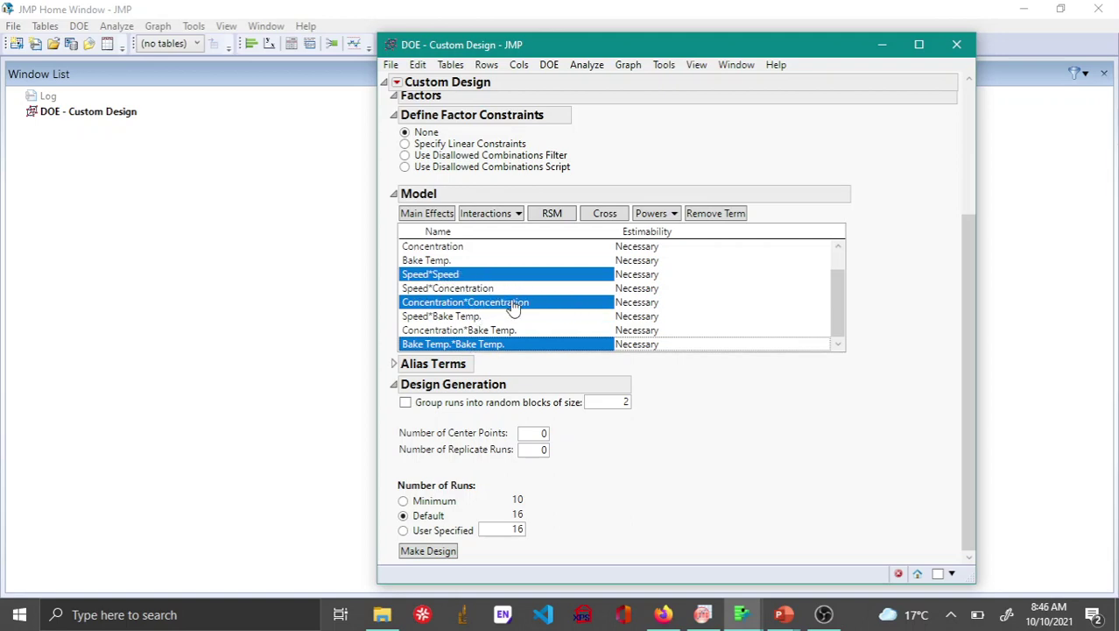
click(723, 308)
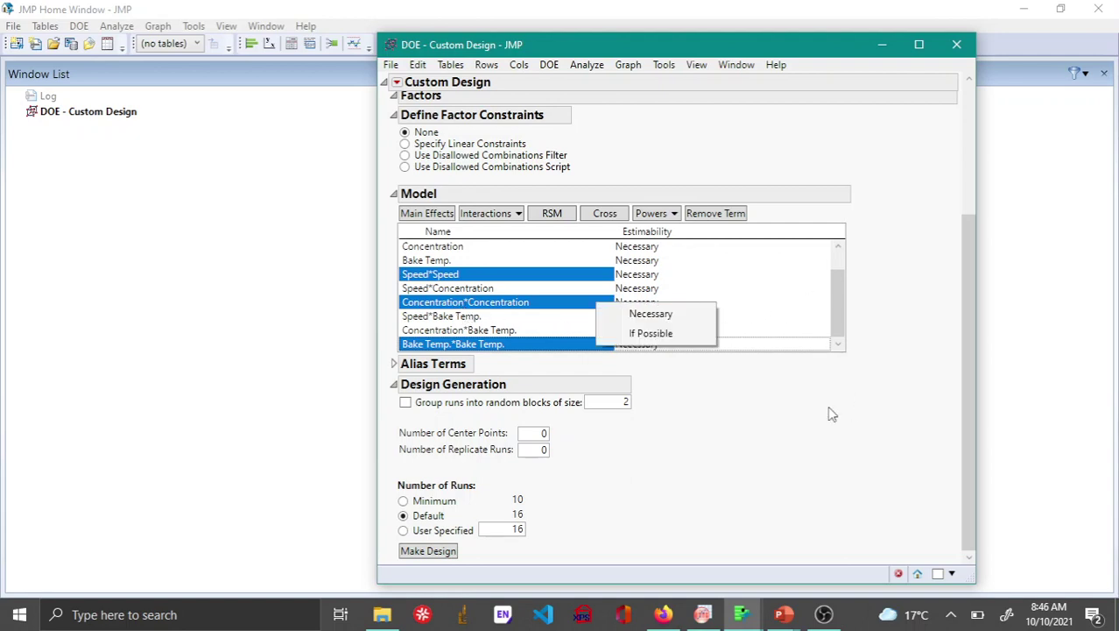
click(776, 420)
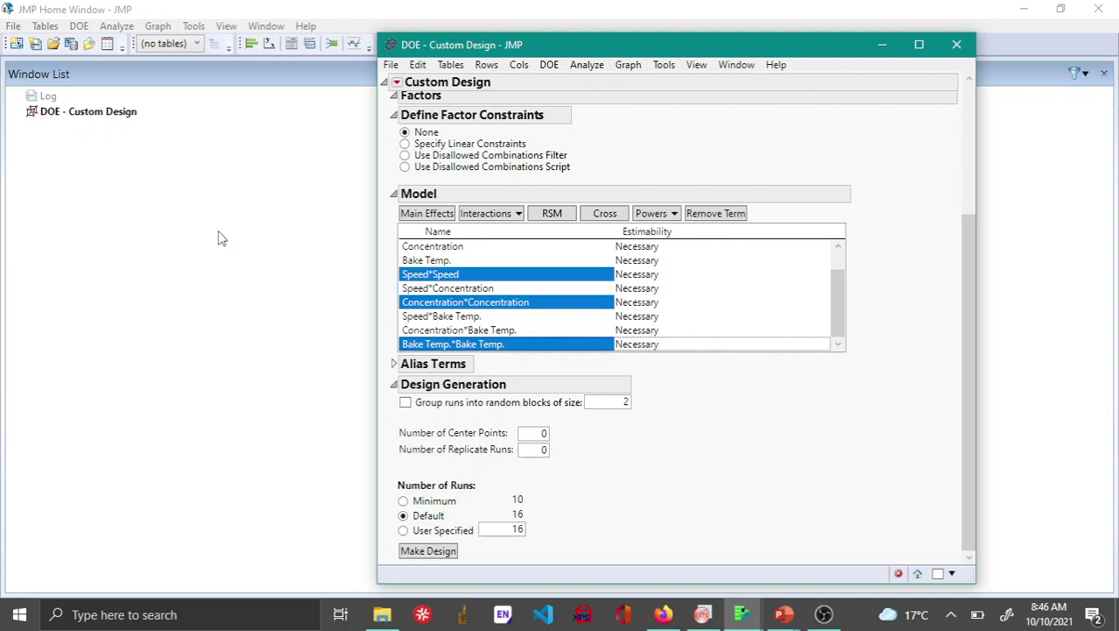
- Make the 16-run design and generate its data table with an empty Thickness column
click(447, 556)
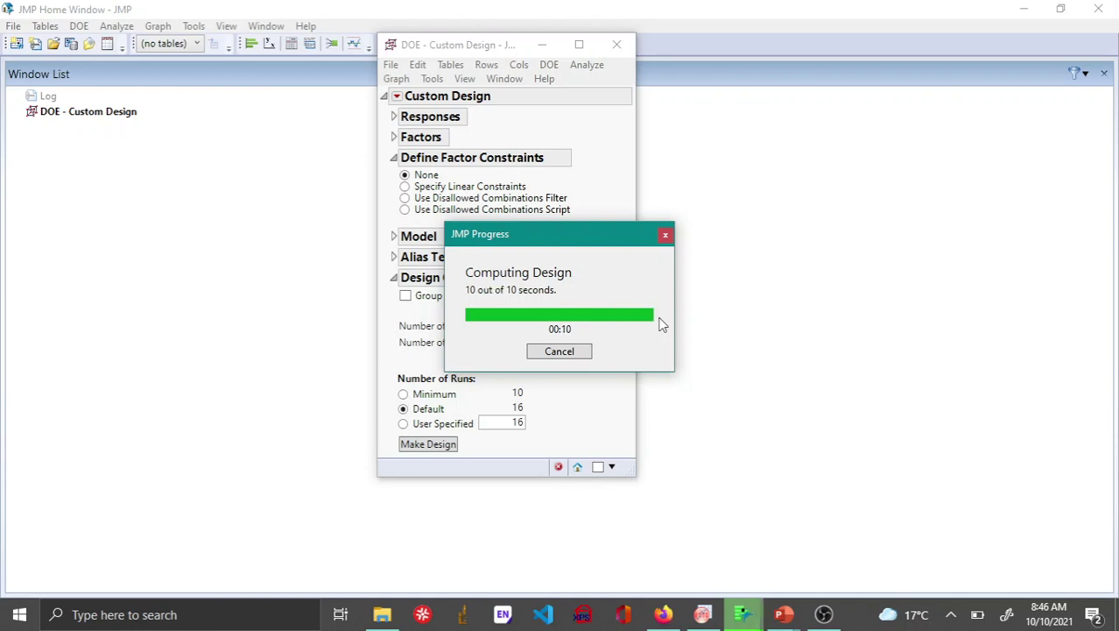
scroll(611, 328, down, 3)
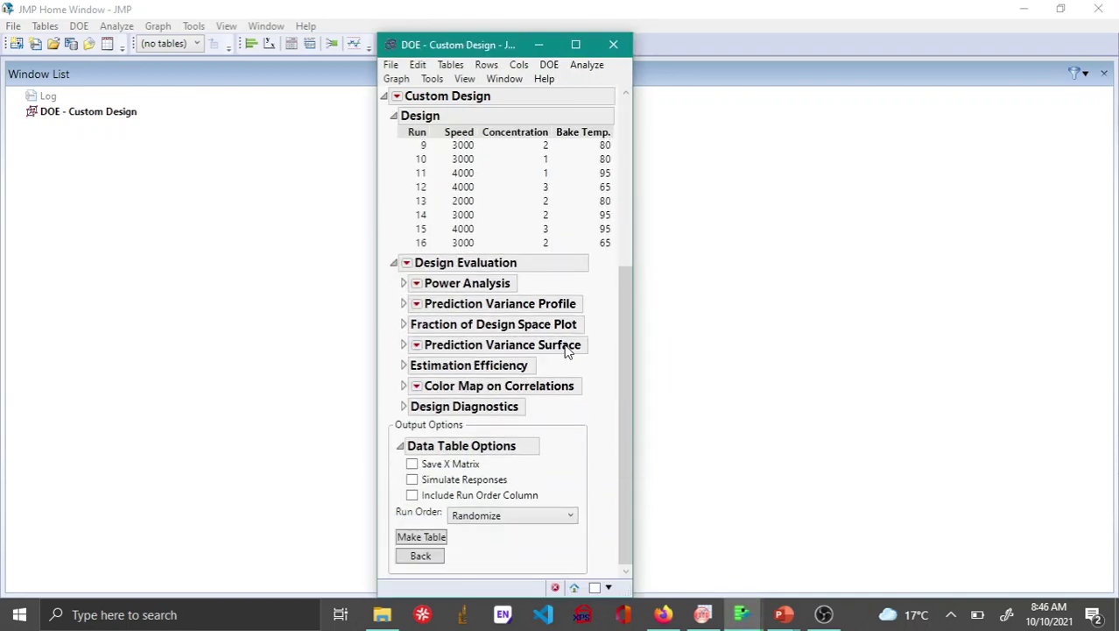
click(421, 537)
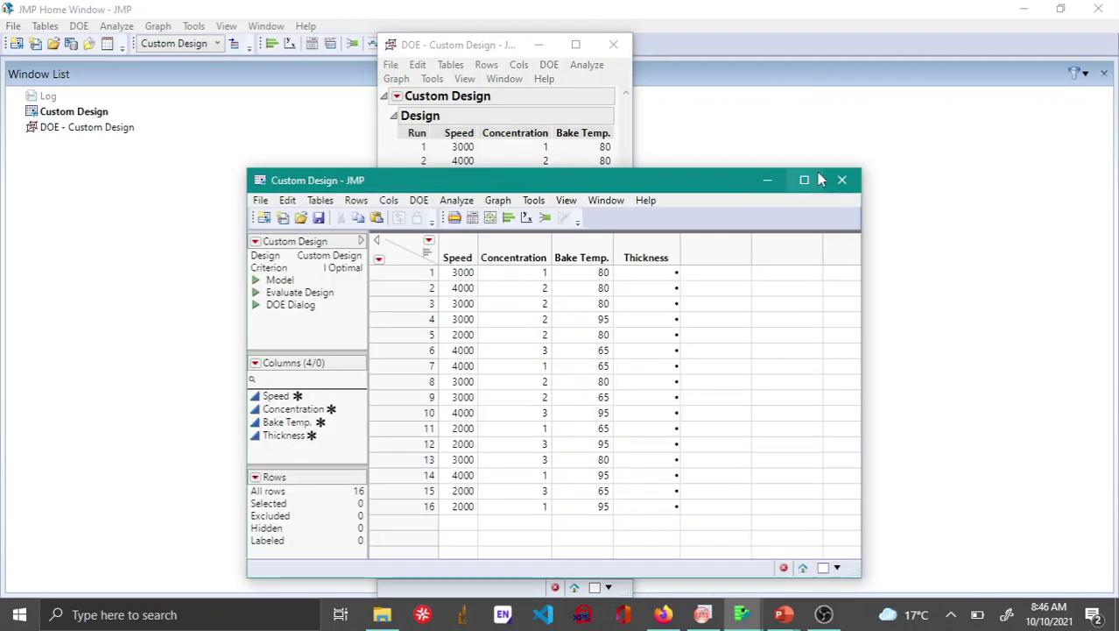
- Maximize the Custom Design data table, then close the DOE Classical menu without choosing
click(804, 179)
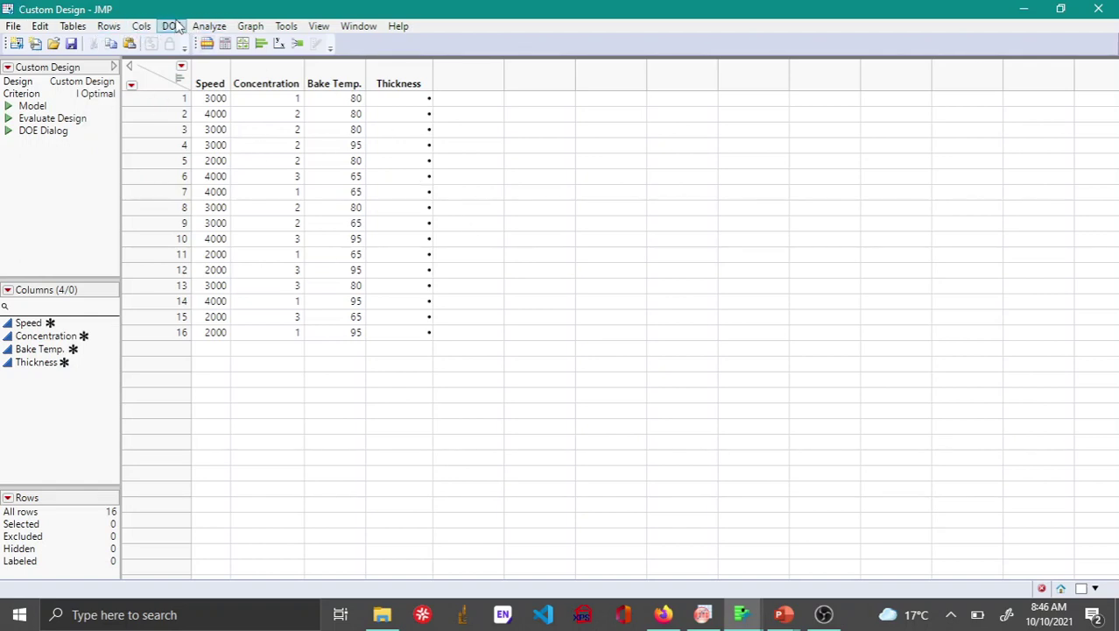
click(172, 27)
mouse_move(140, 109)
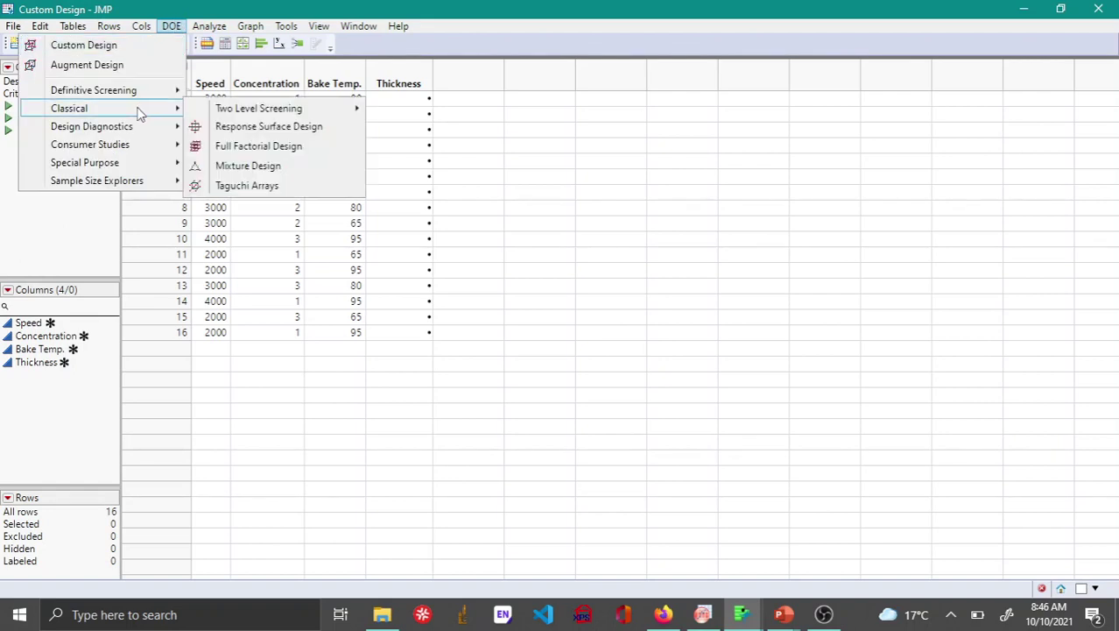
click(201, 126)
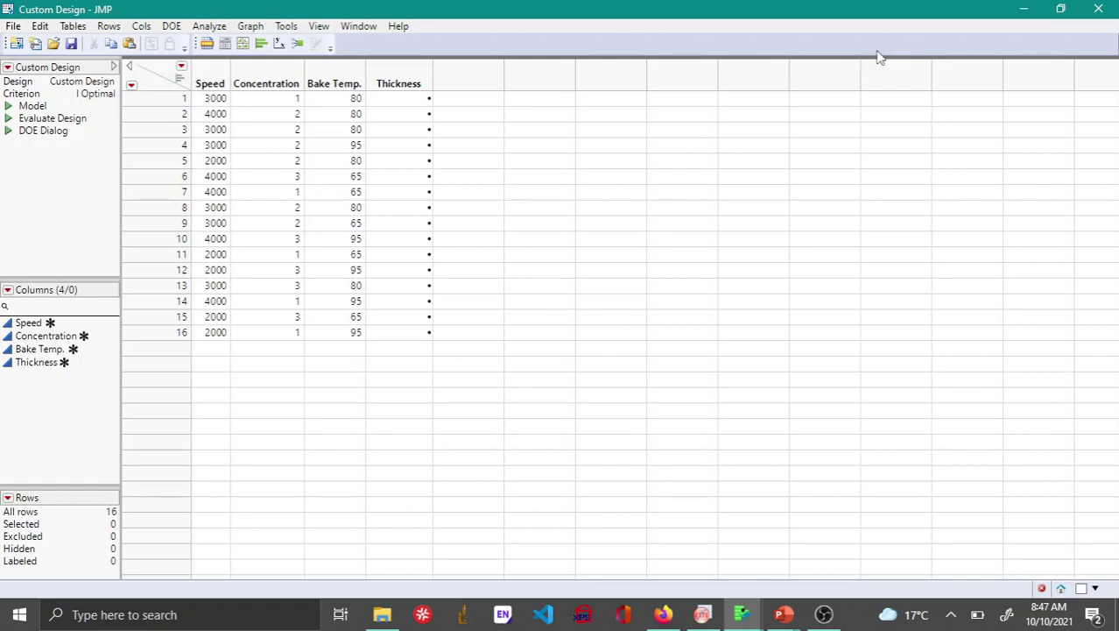
- Restore the table window, bring the Custom Design report forward, and re-expand Define Factor Constraints
click(1060, 8)
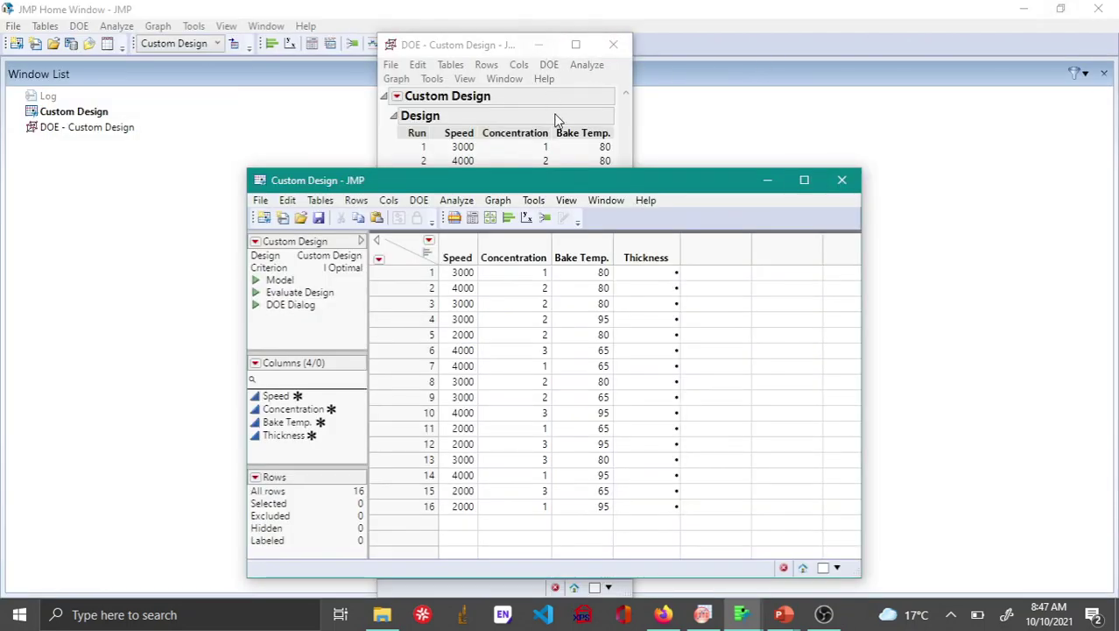
click(496, 45)
scroll(506, 260, up, 3)
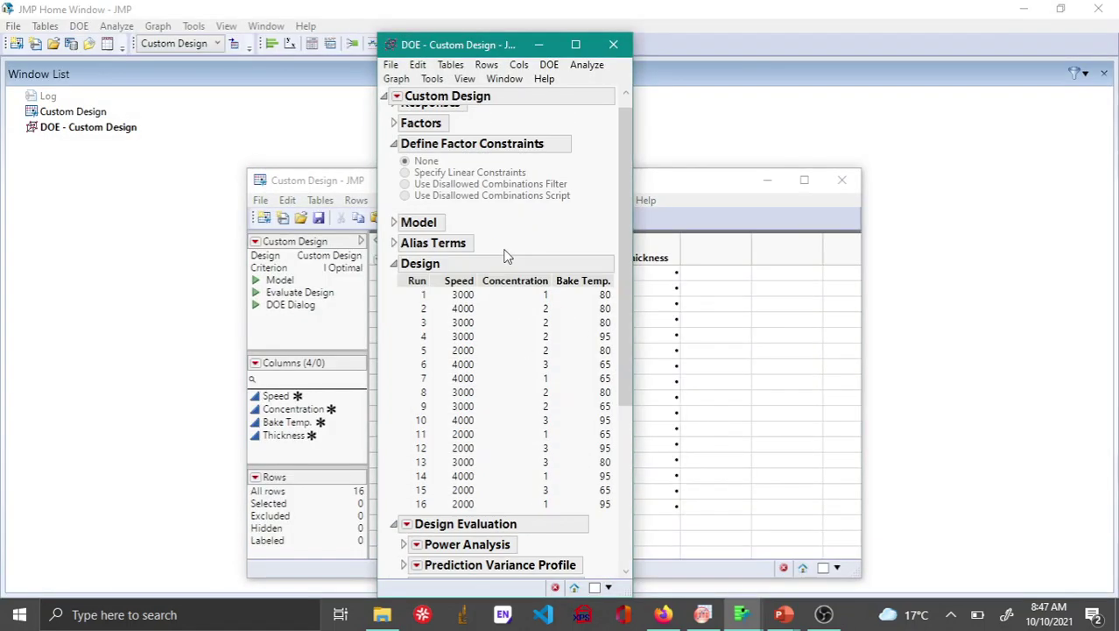
scroll(506, 256, up, 1)
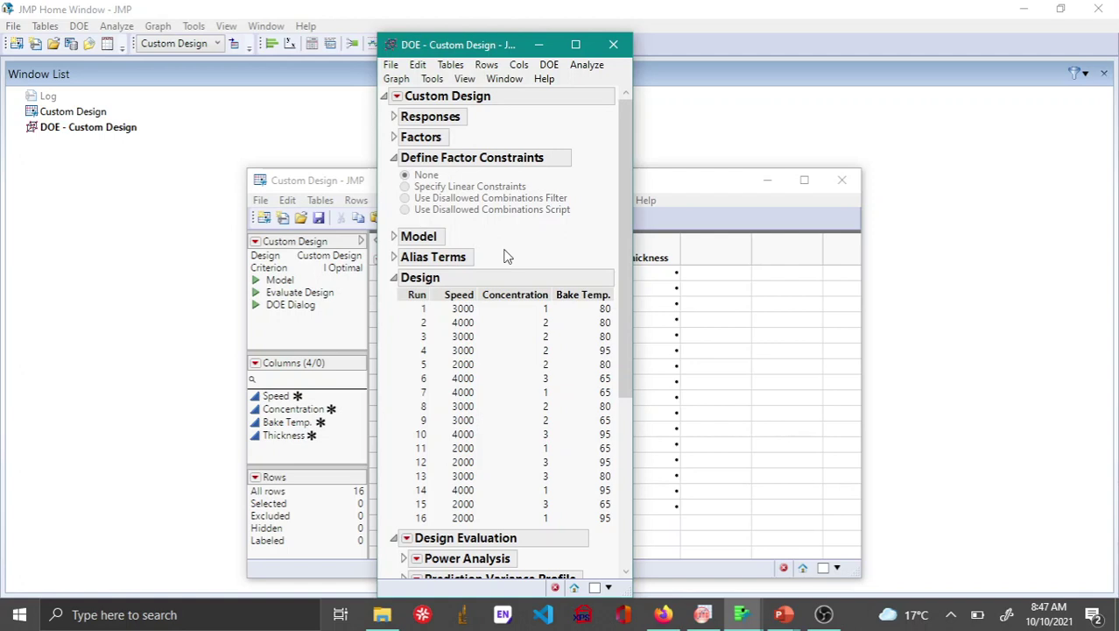
click(395, 160)
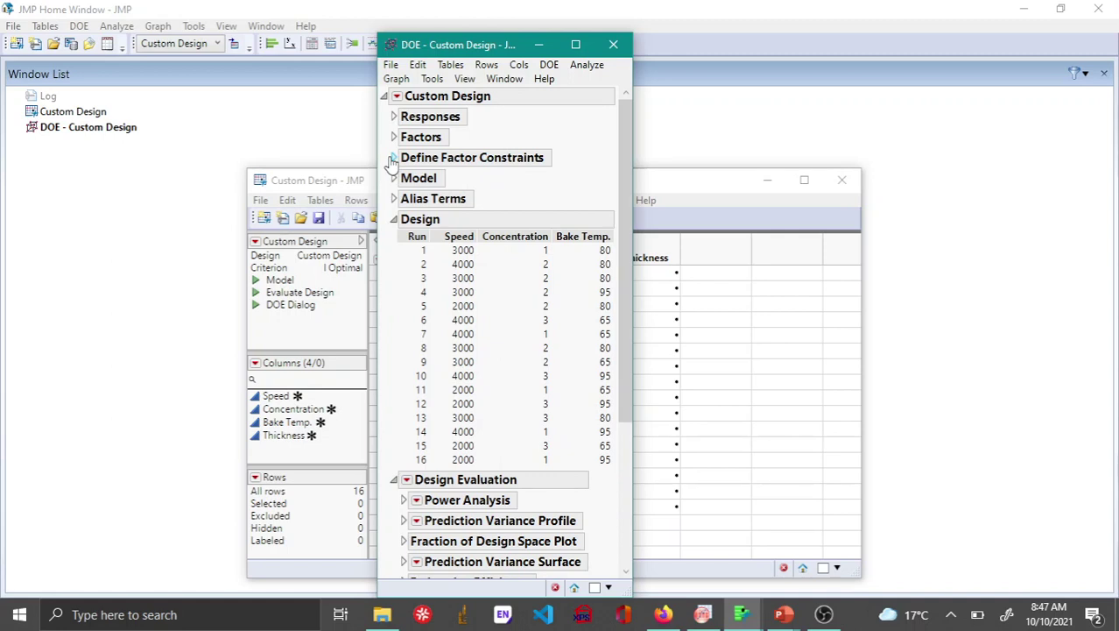
click(395, 159)
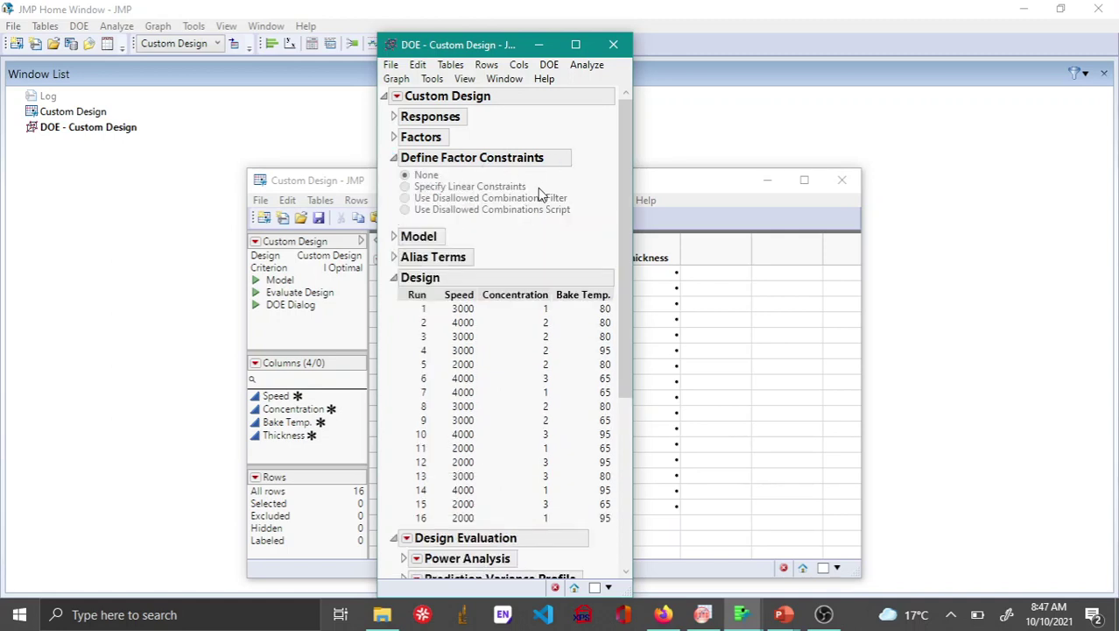